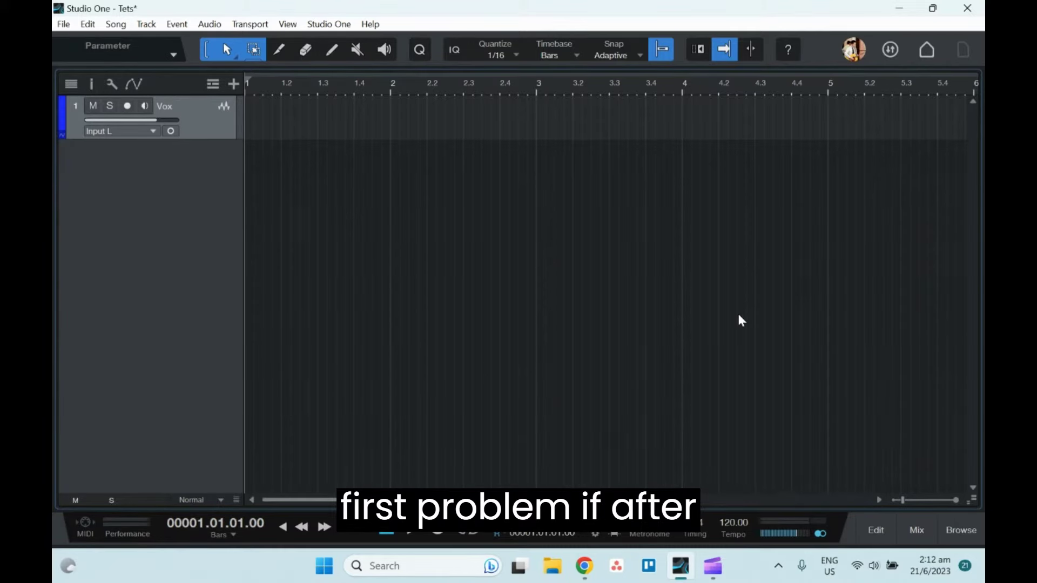
Add a mono audio track named 'Vox 1' using Input L
click(234, 85)
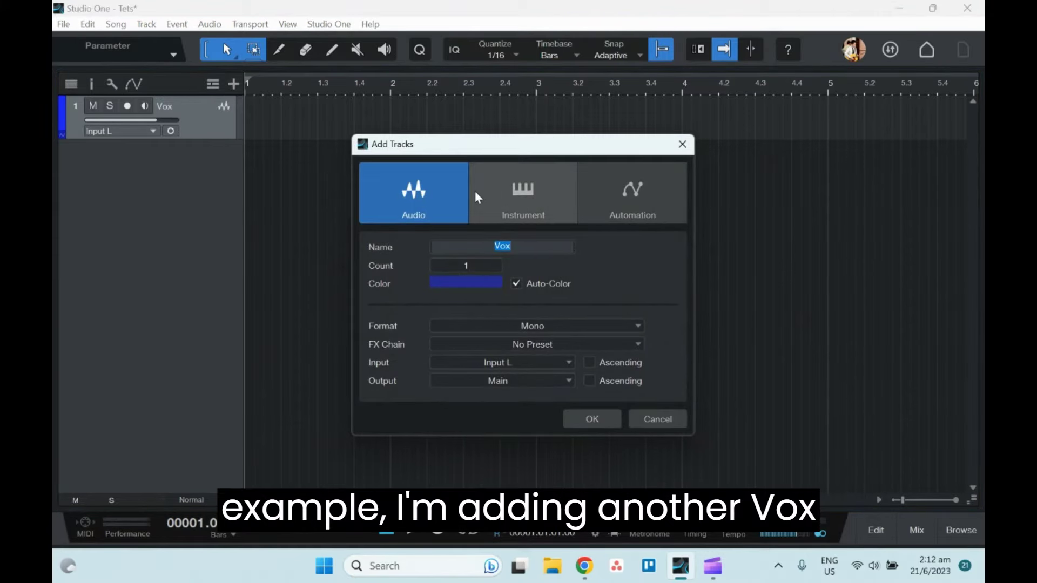
click(514, 249)
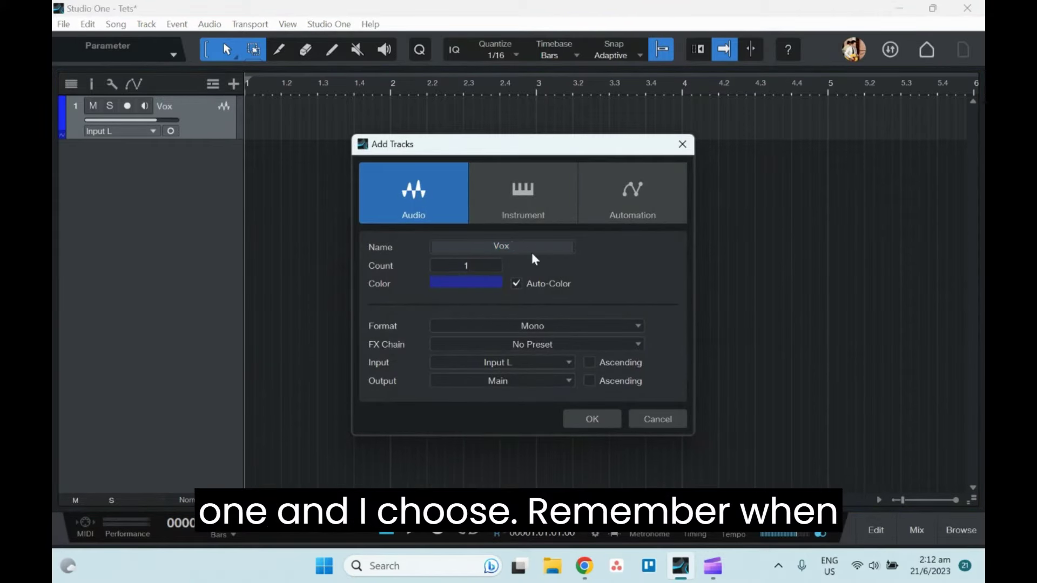
text(1)
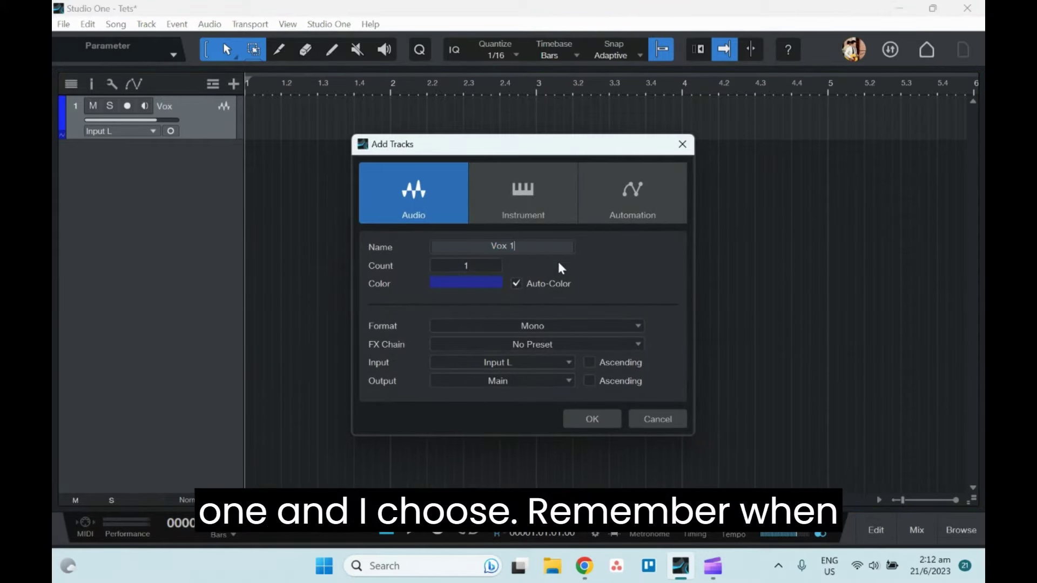
click(558, 326)
click(559, 340)
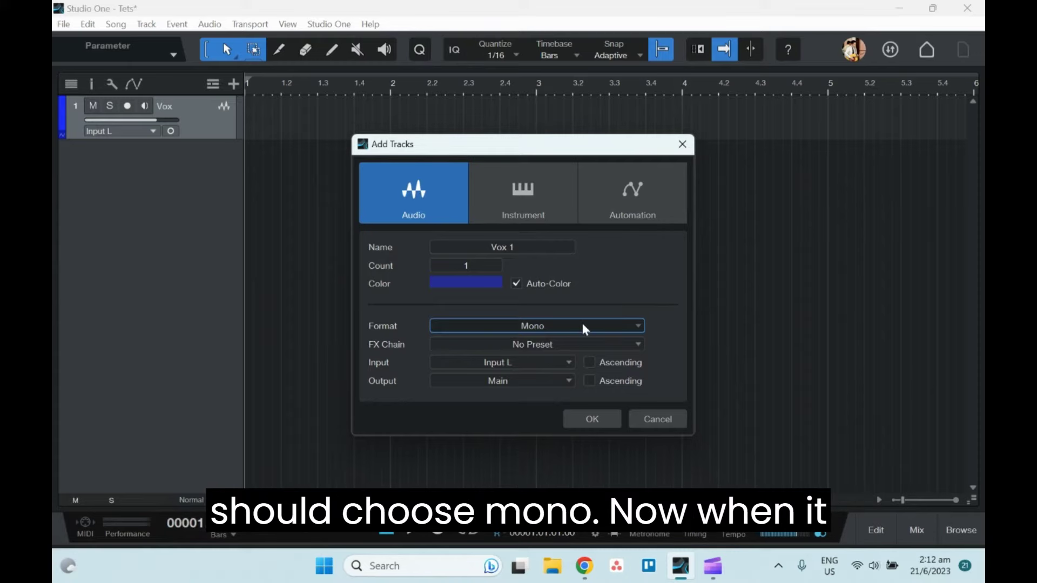
click(559, 361)
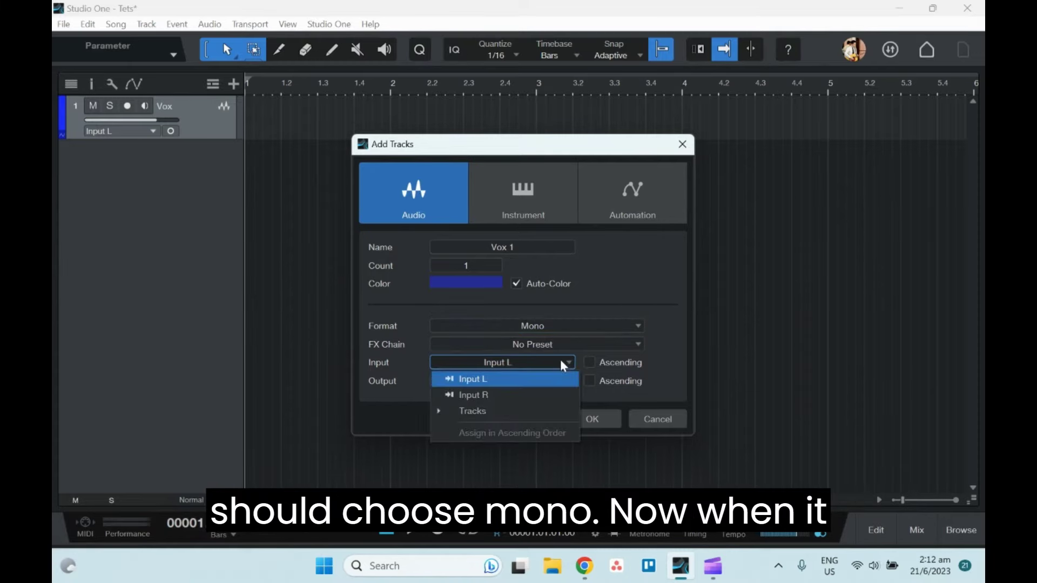
click(581, 357)
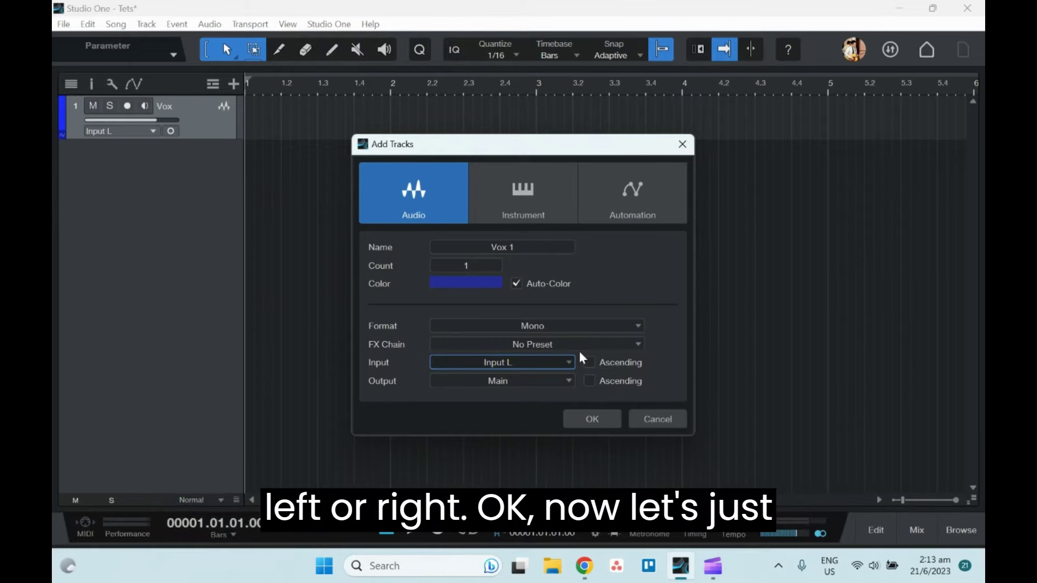
click(588, 424)
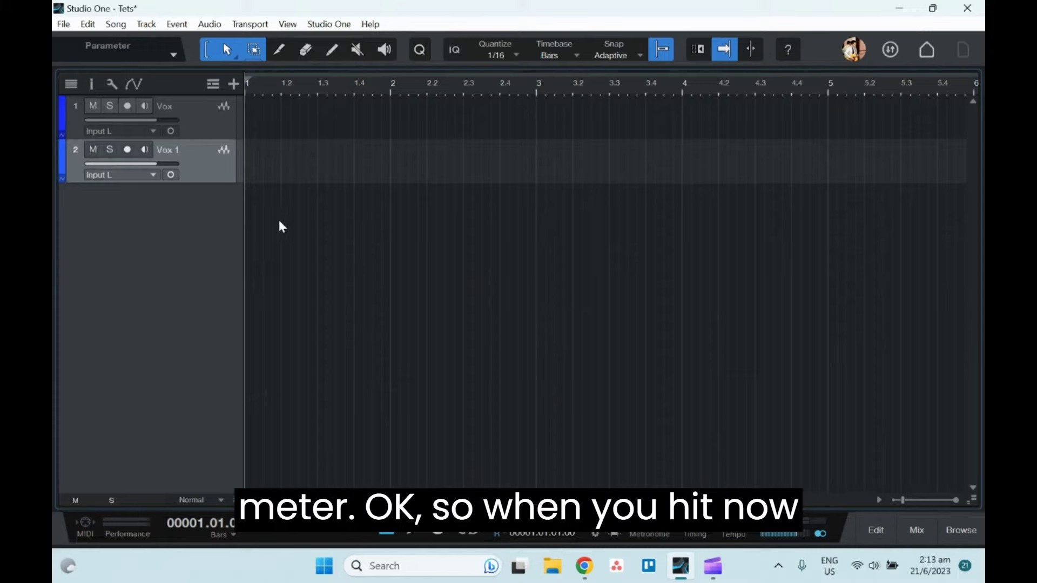
click(437, 533)
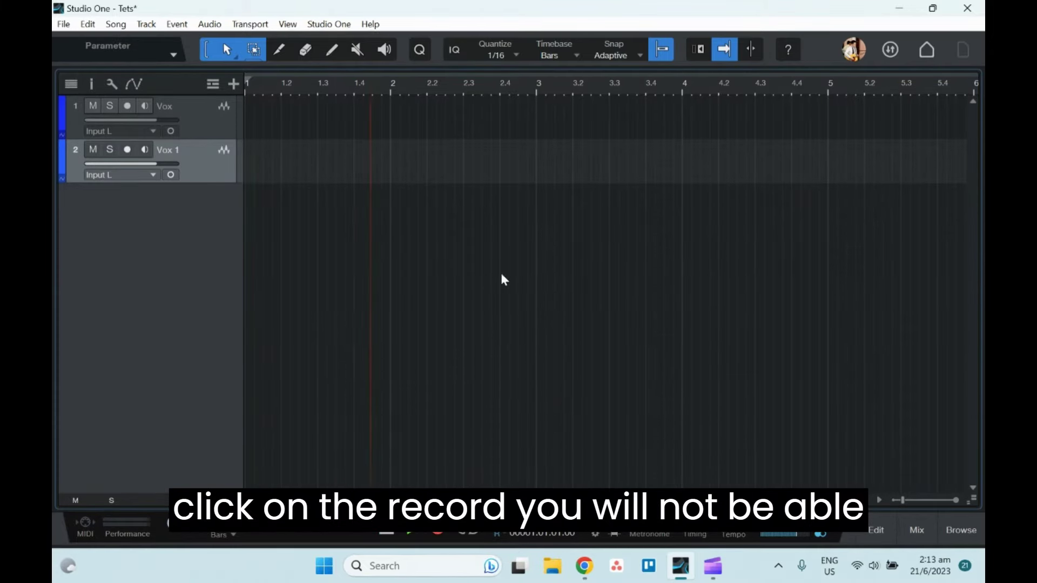
click(388, 533)
click(388, 534)
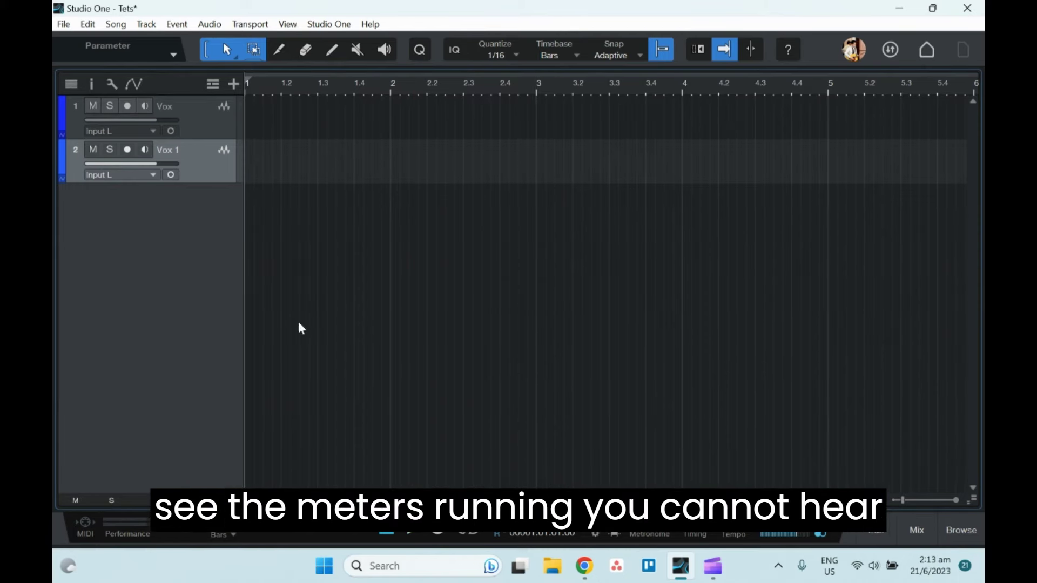
Arm Vox 1 and record a vocal take running to about bar 3.3
click(128, 151)
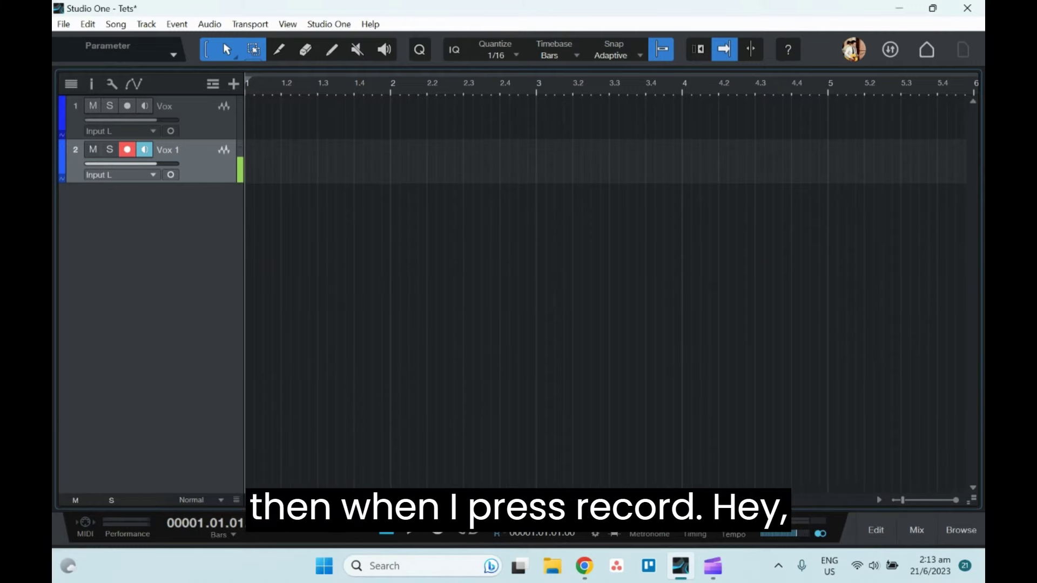
click(437, 532)
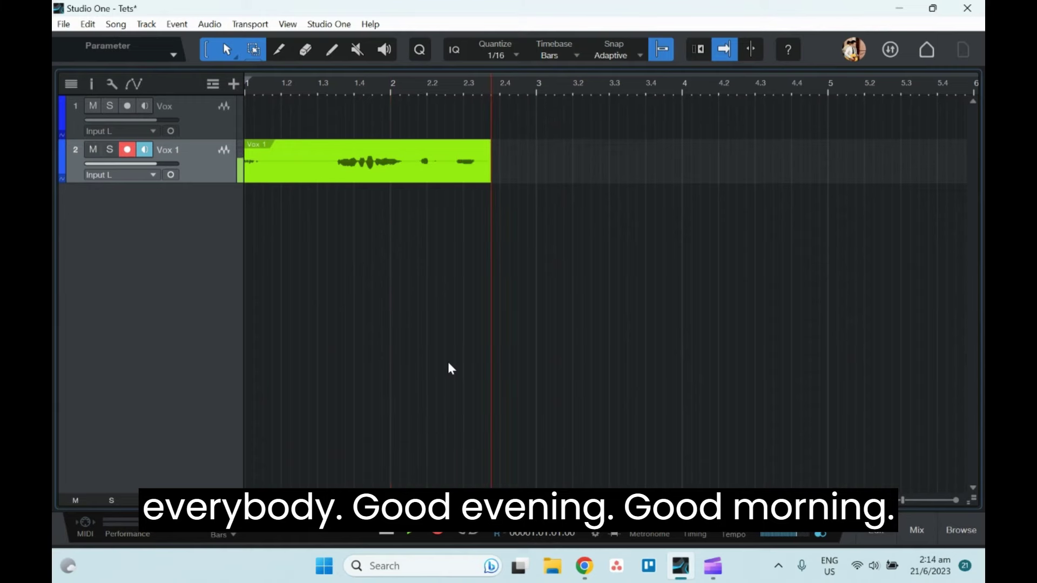
click(386, 533)
Play the recorded vocal clip back from the song start
click(360, 529)
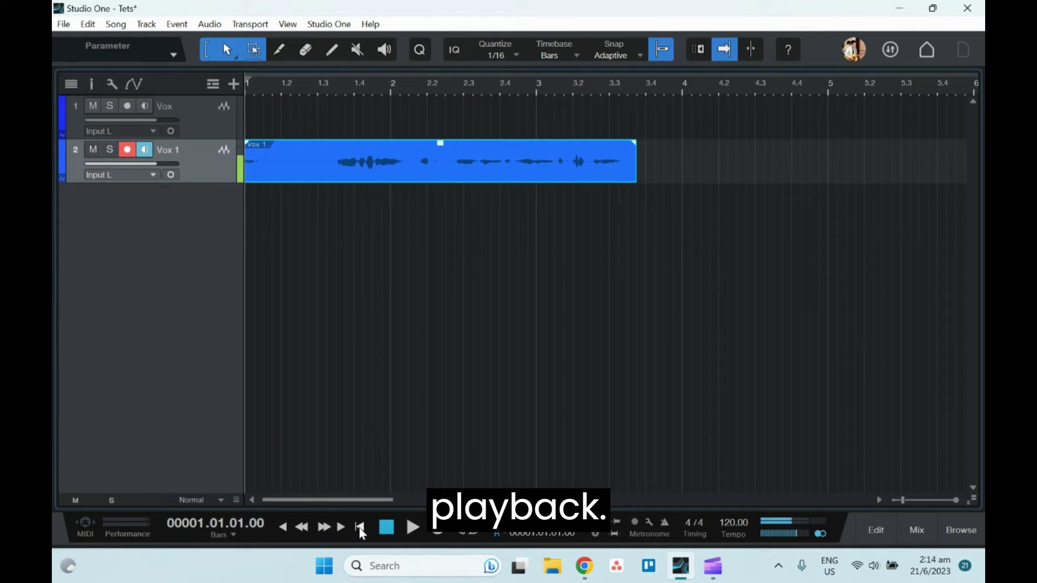
click(411, 527)
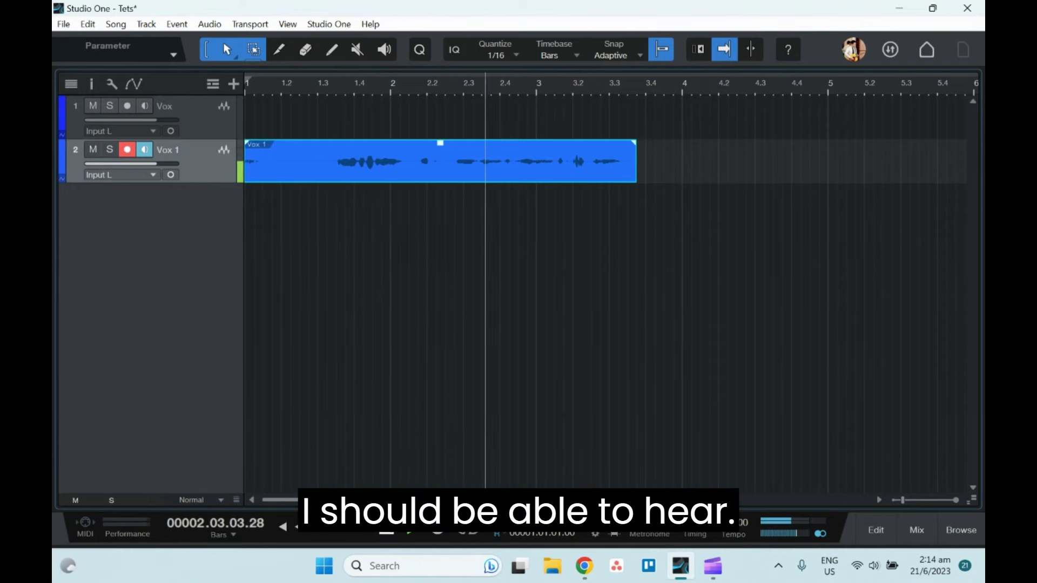
click(387, 527)
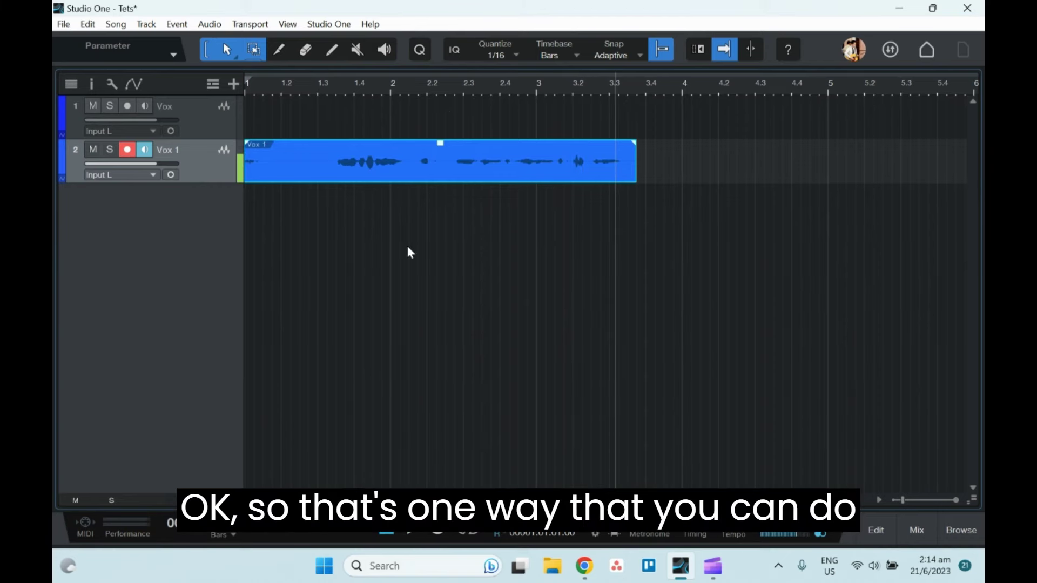
Undo the vocal recording and return the playhead to the song start
key(ctrl+z)
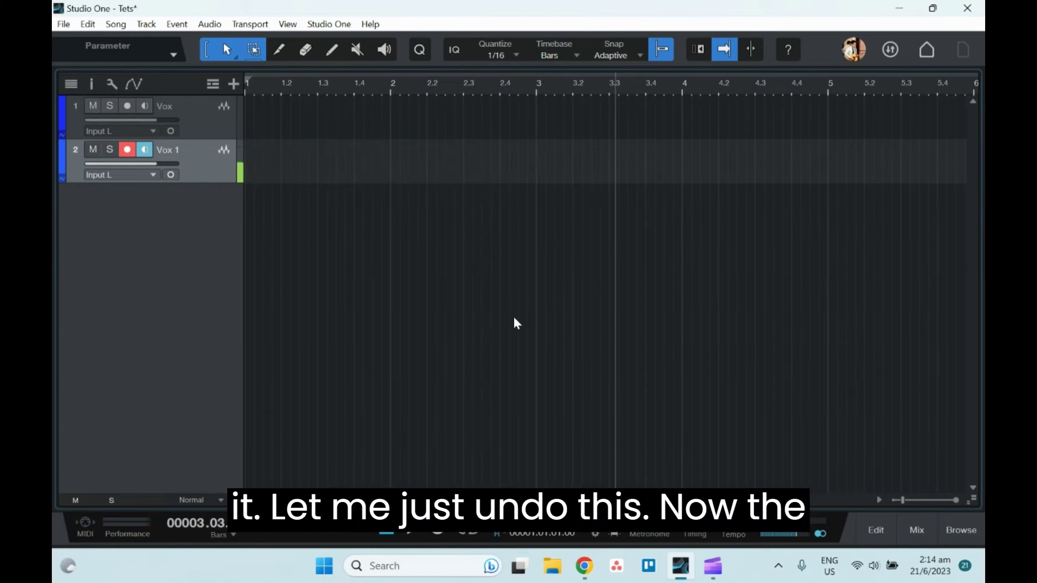
click(387, 530)
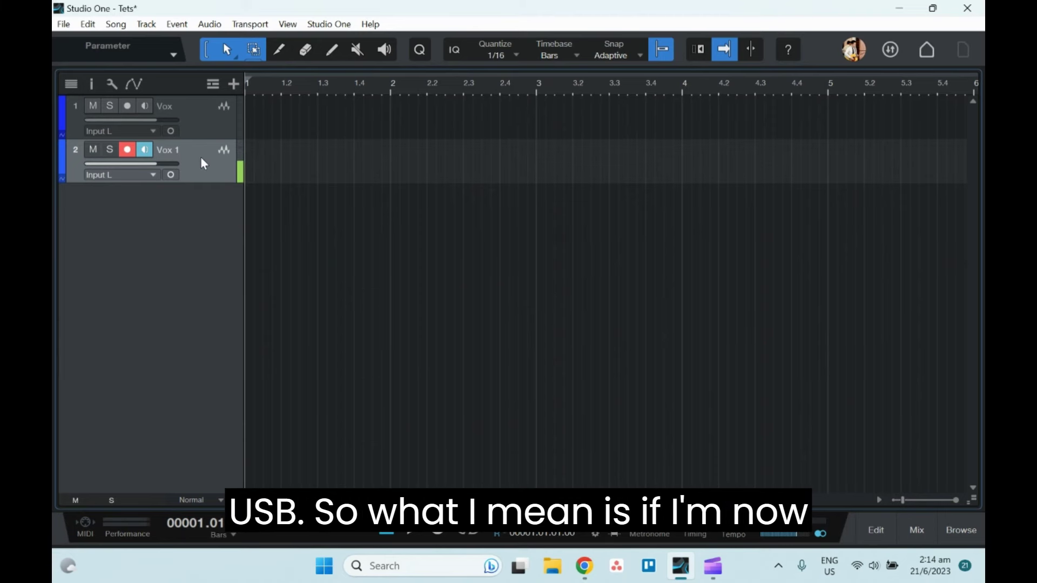
Select Windows Audio as the audio device in the Options Audio Setup page
click(332, 24)
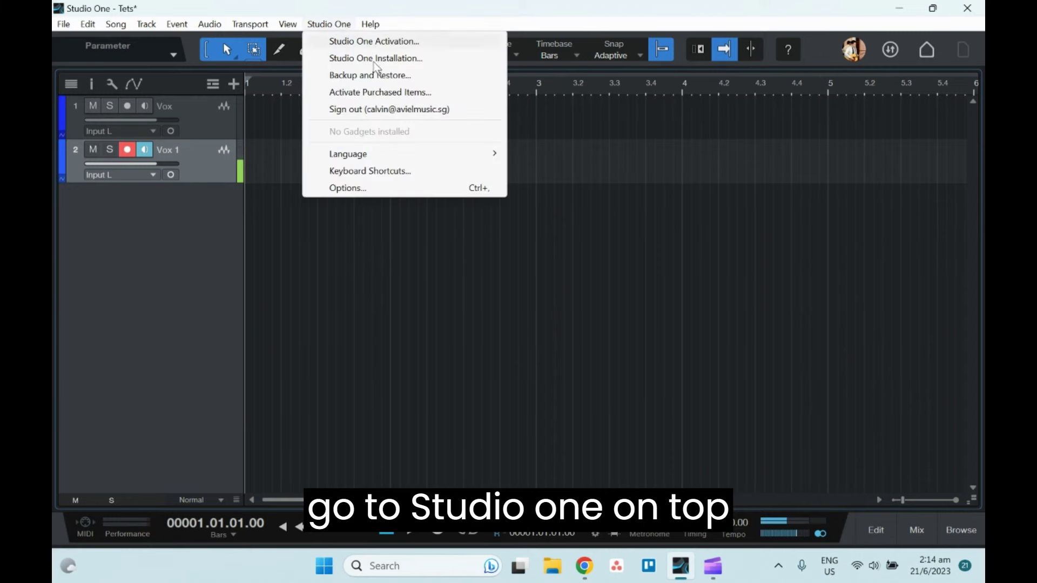
click(361, 189)
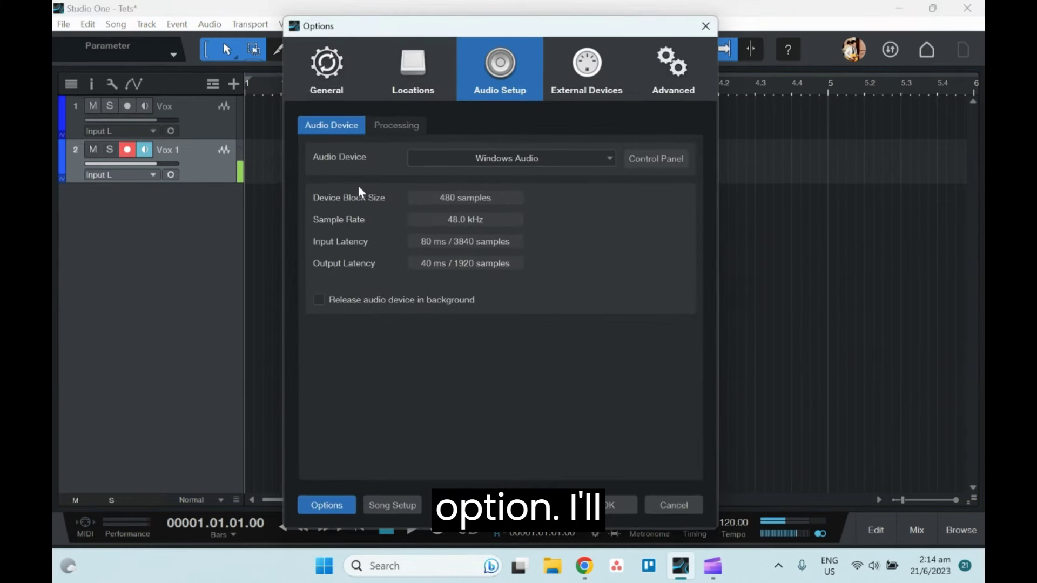
click(505, 157)
click(505, 156)
click(505, 157)
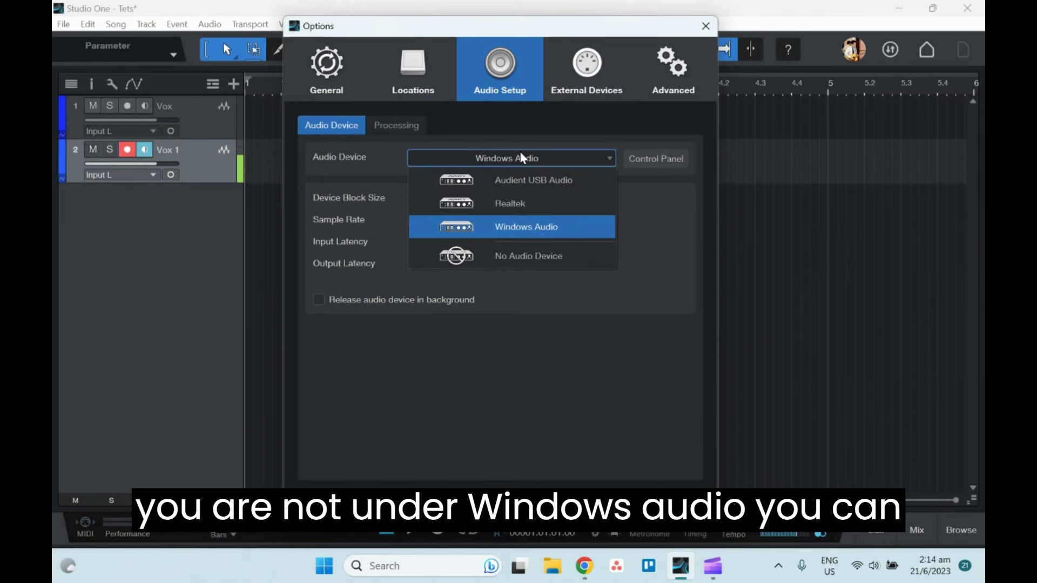
click(522, 158)
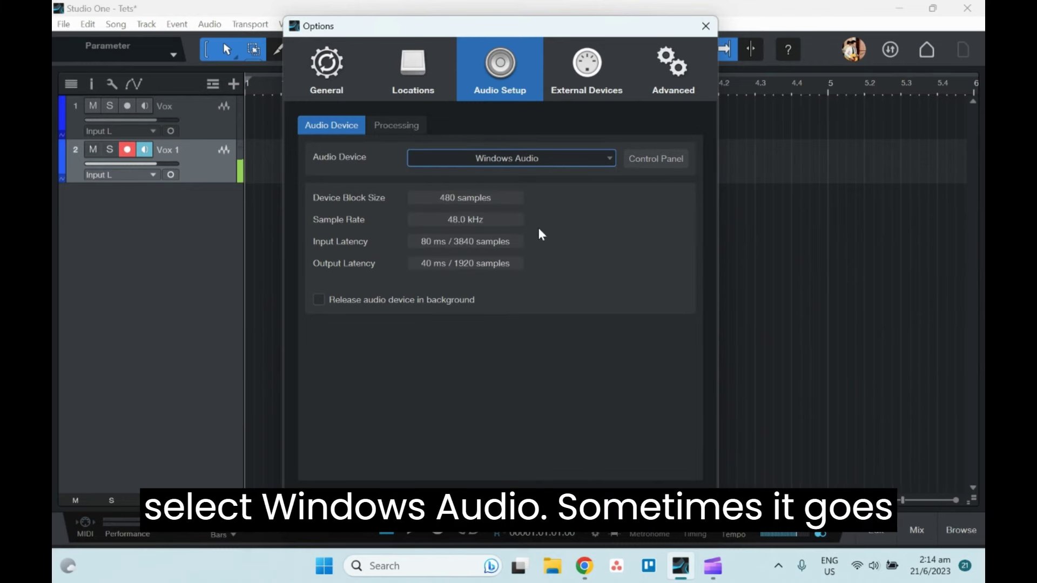
click(572, 158)
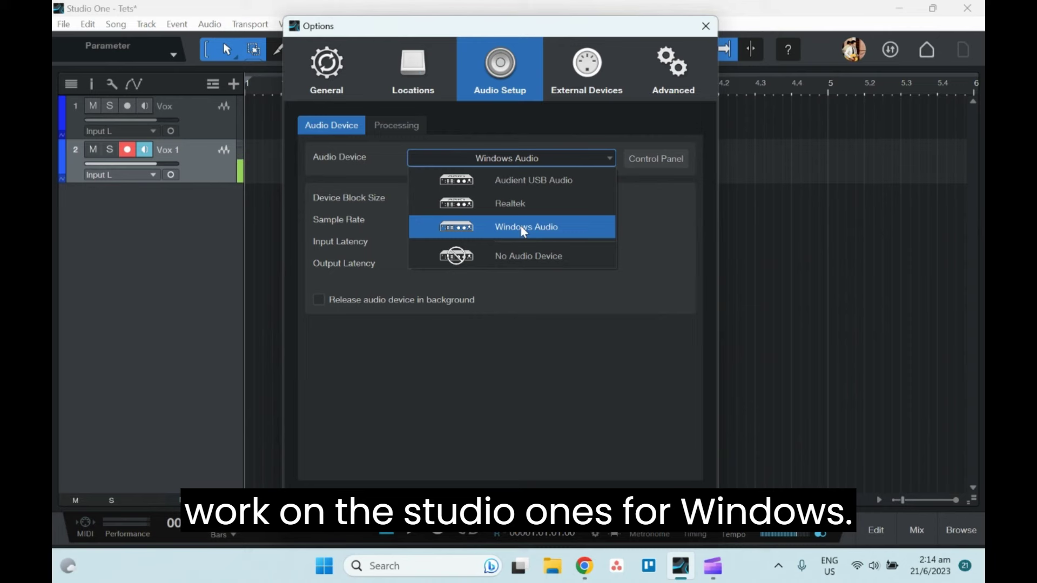
click(523, 228)
click(547, 157)
click(548, 158)
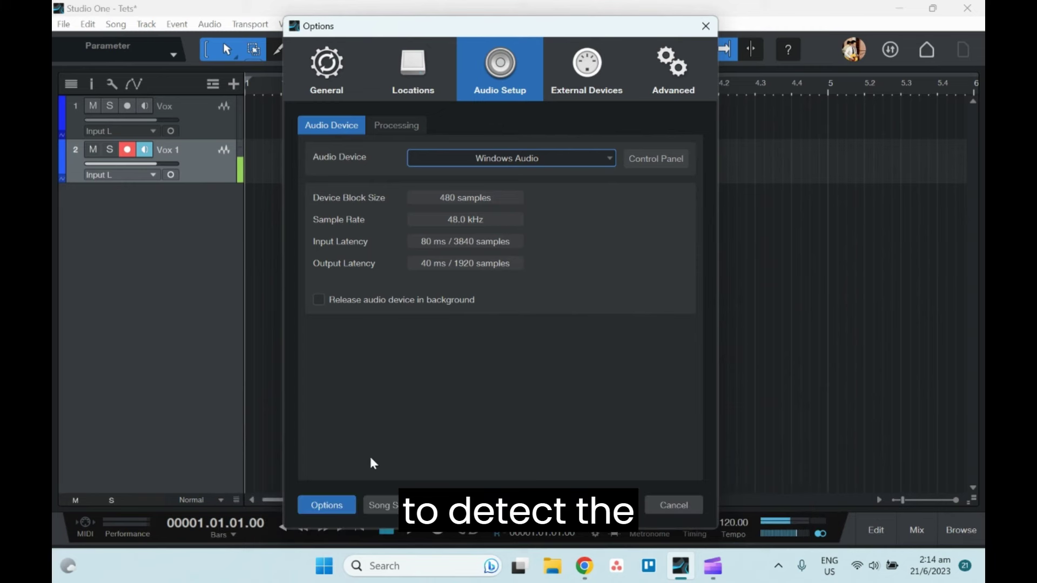
click(337, 509)
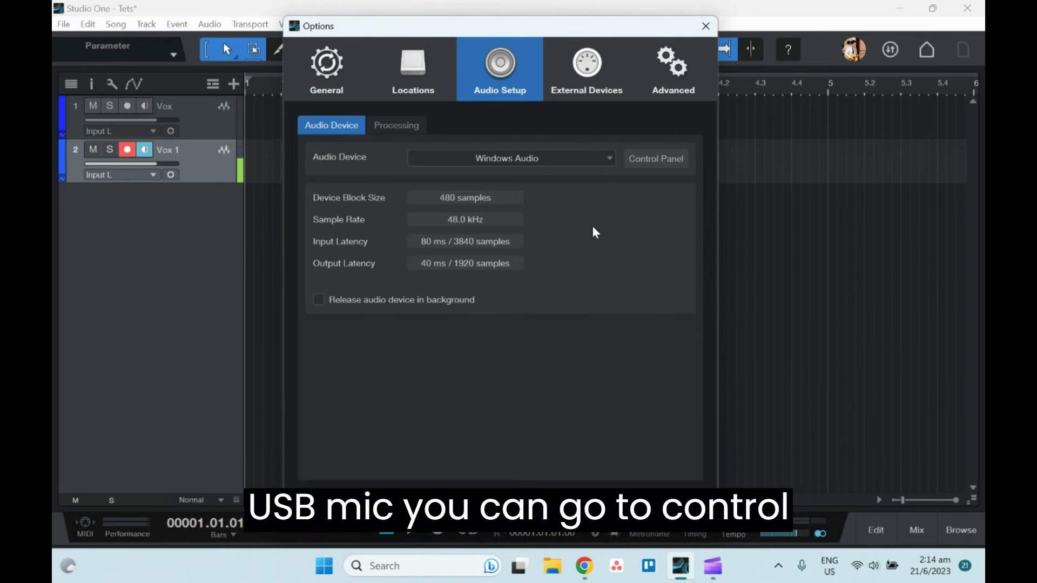
Confirm the ATR2100x-USB Microphone in the Windows Audio device settings, then close them
click(661, 161)
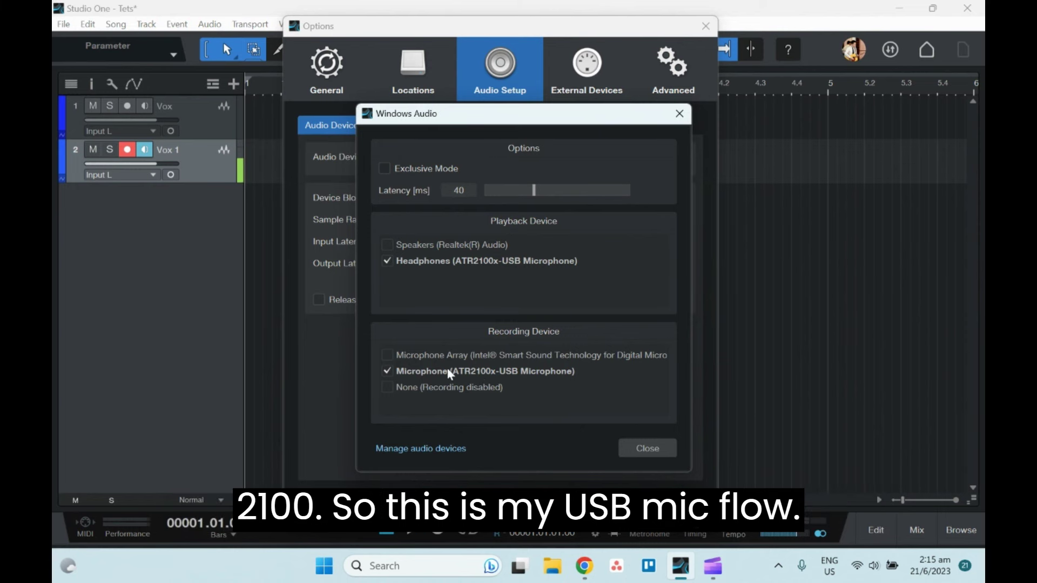
click(647, 448)
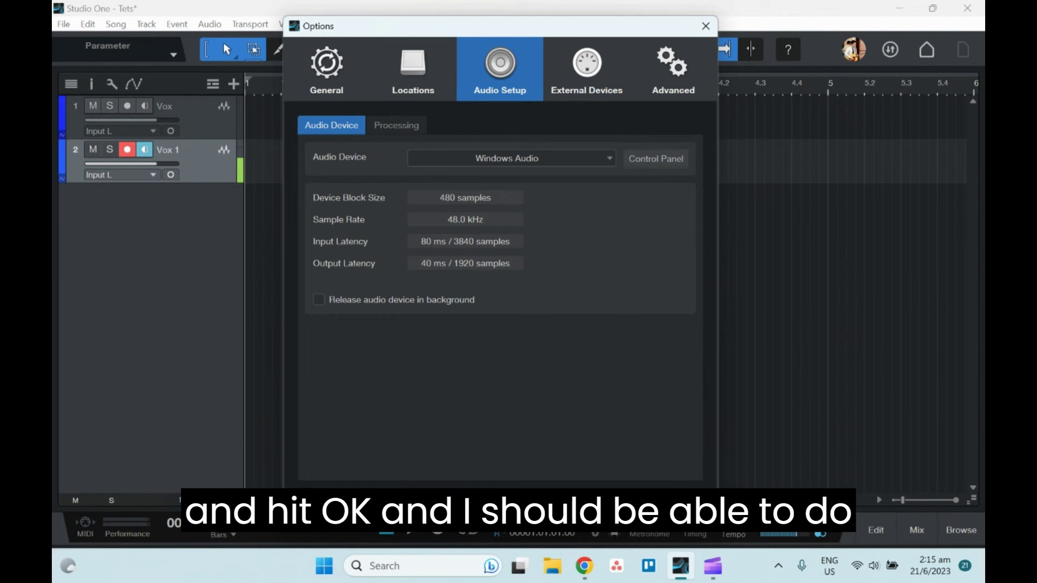
Apply the Windows Audio setup and close the Options dialog
click(621, 502)
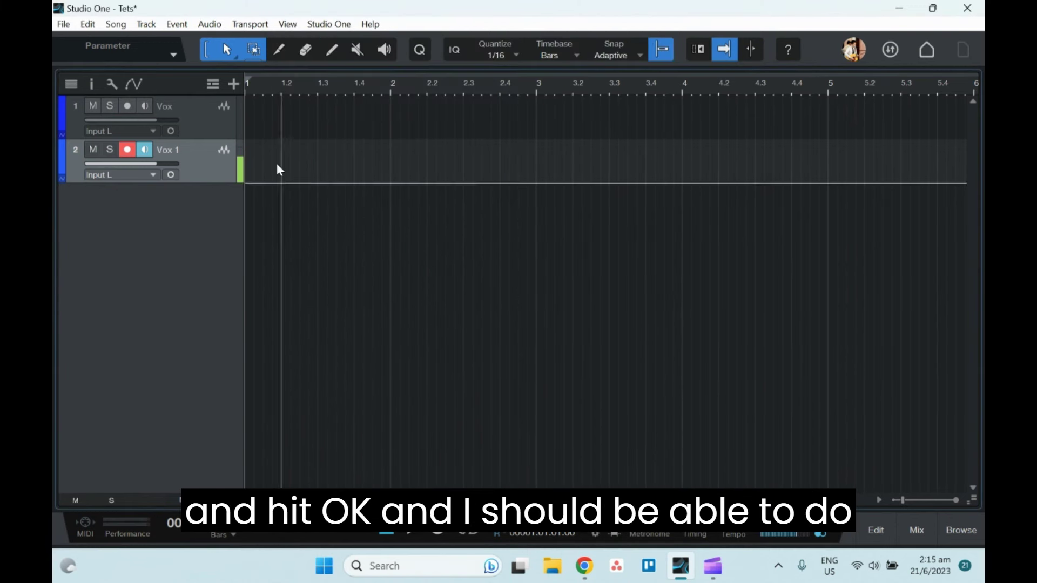